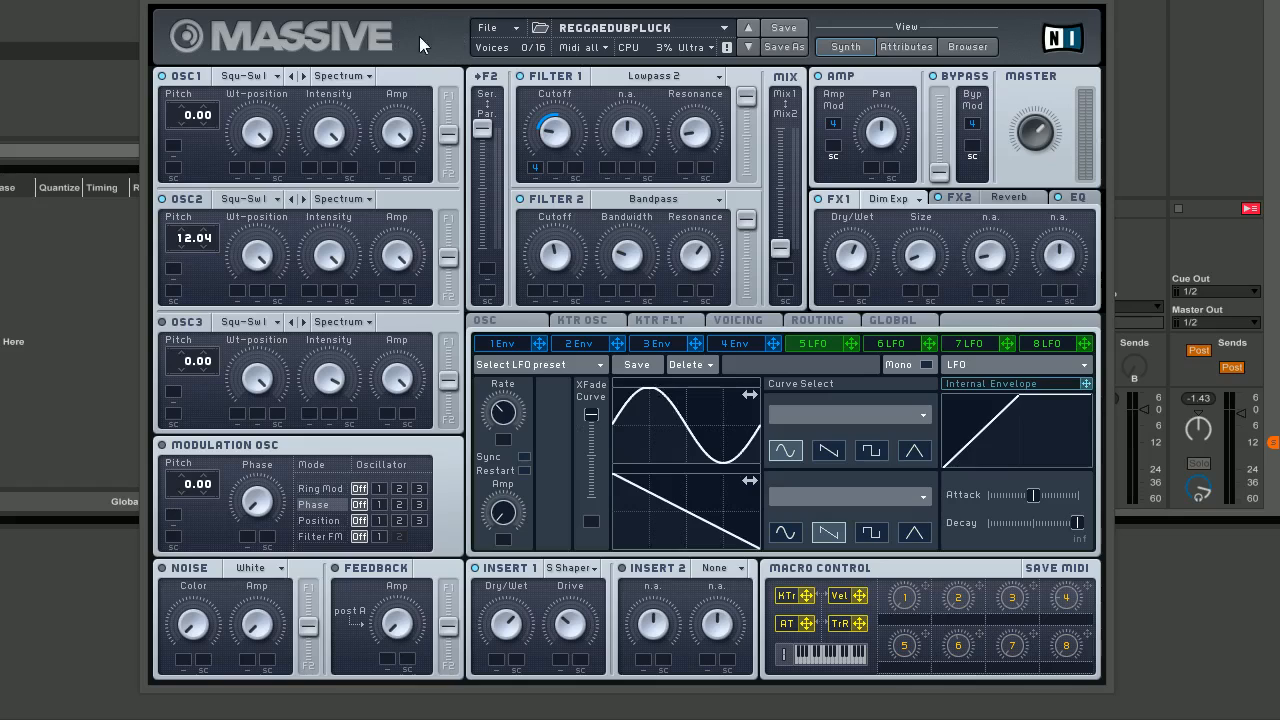
# Create a new sound and switch on the second oscillator with its pitch set to 12.00.
pyautogui.click(488, 28)
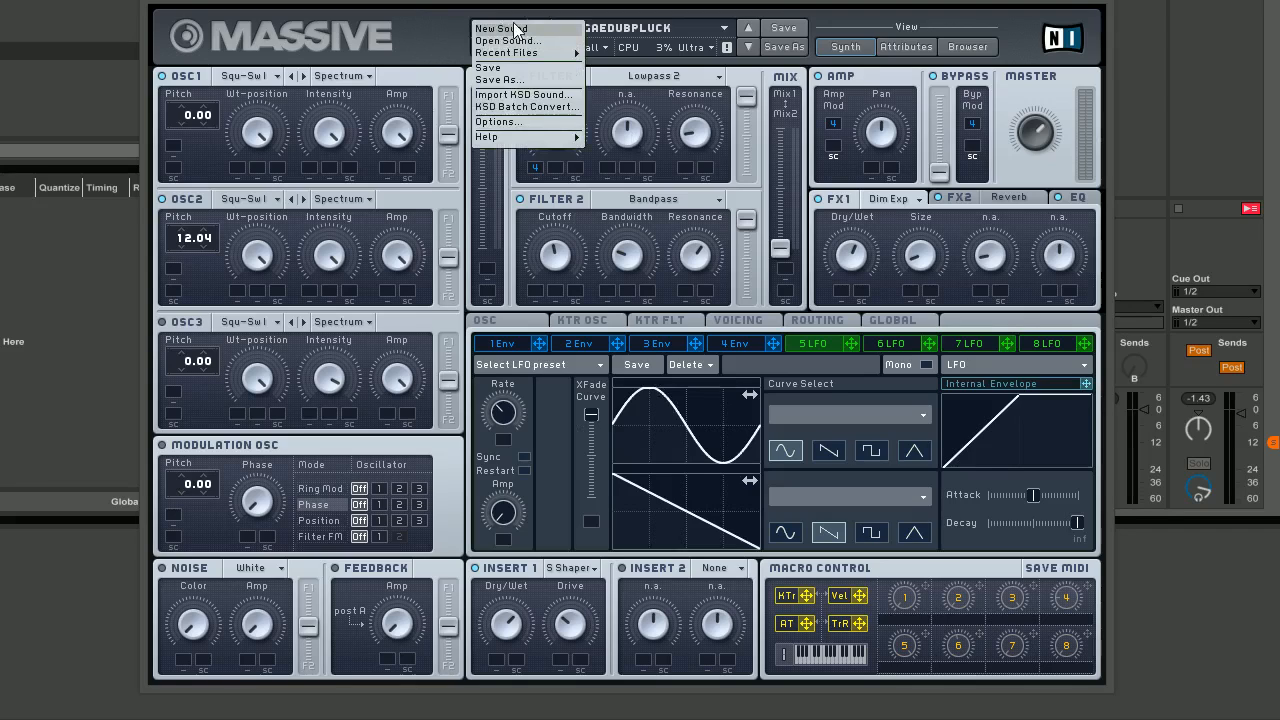
pyautogui.click(502, 29)
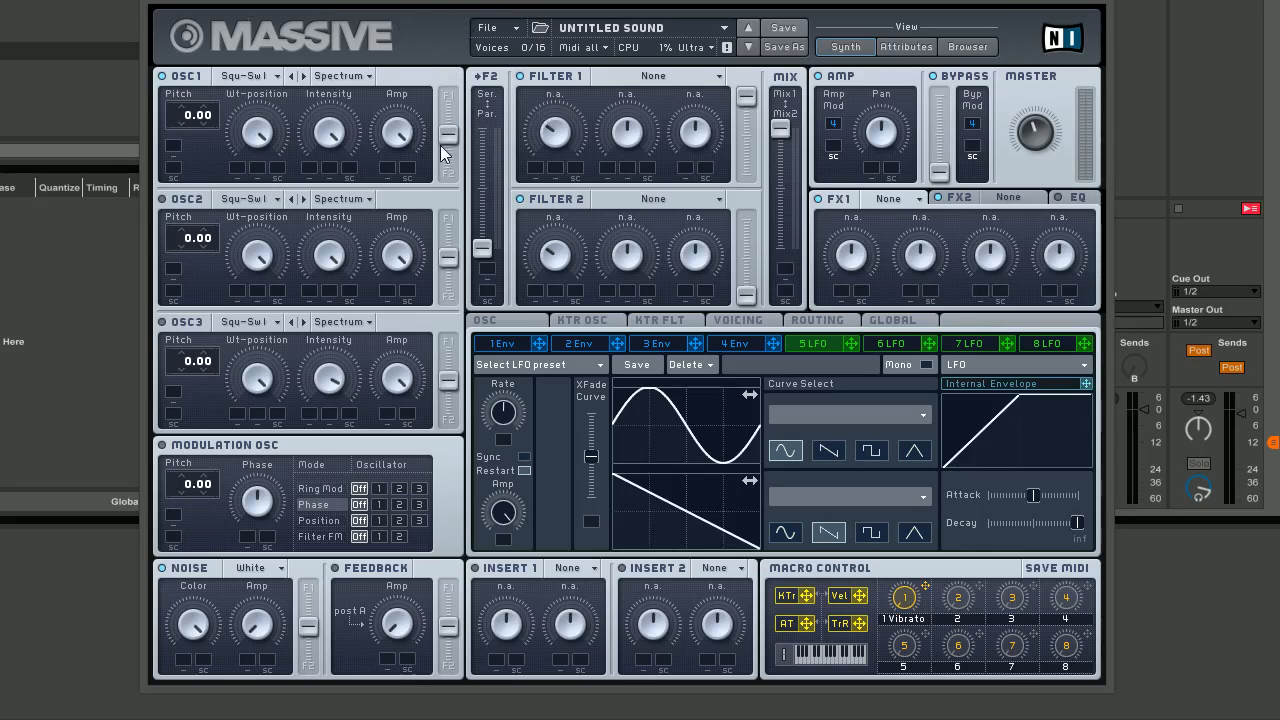
pyautogui.click(161, 199)
pyautogui.moveTo(201, 238); pyautogui.dragTo(217, 166)
pyautogui.moveTo(195, 237); pyautogui.dragTo(197, 165)
pyautogui.moveTo(182, 249); pyautogui.dragTo(182, 262)
# Set the voicing to 5 unisono voices in polyphonic mode and turn on the pitch cutoff spread with a very slight amount.
pyautogui.click(736, 321)
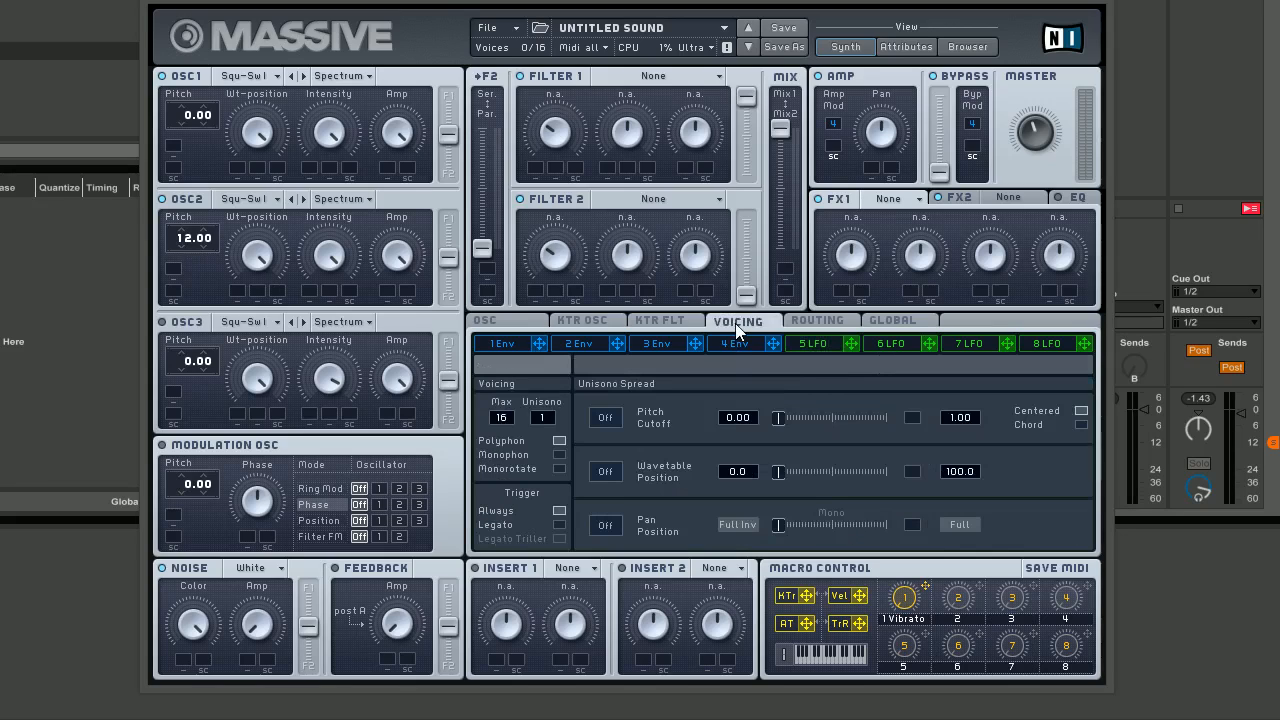
pyautogui.click(559, 455)
pyautogui.click(559, 443)
pyautogui.moveTo(549, 417); pyautogui.dragTo(556, 402)
pyautogui.click(605, 419)
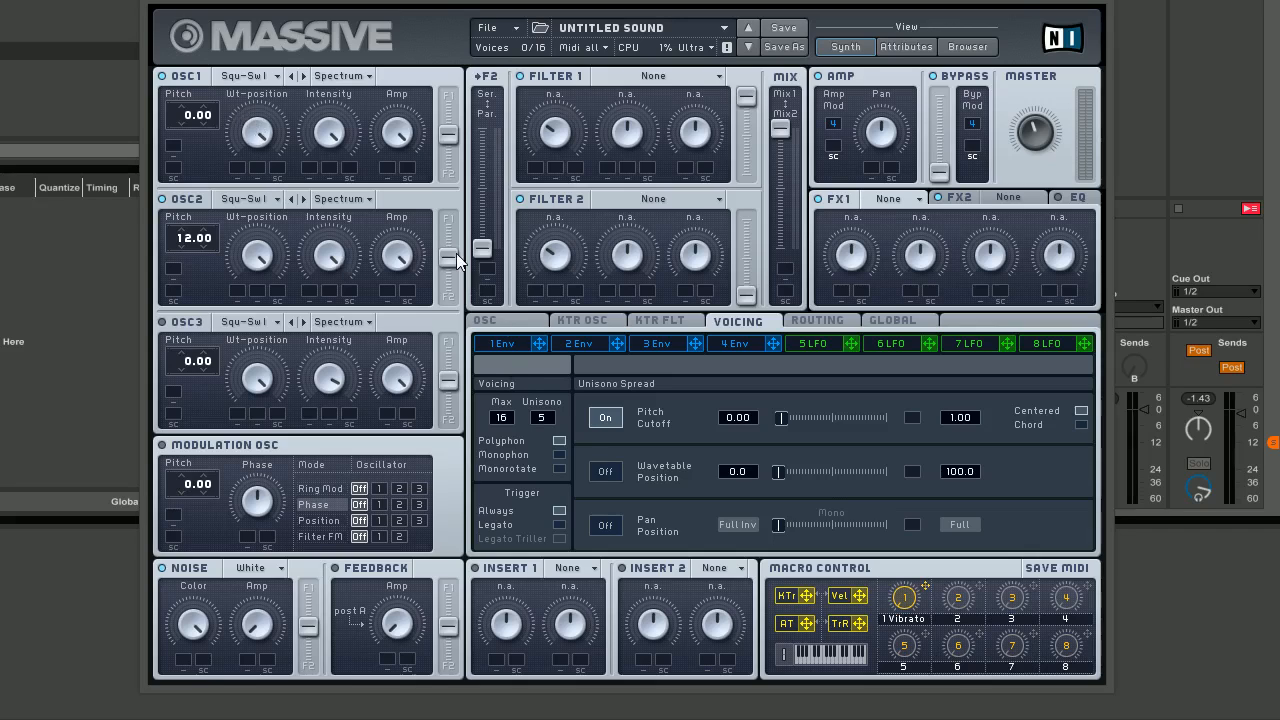
# Route oscillators 1 and 2 entirely into Filter 1 and set the filter routing fully to serial.
pyautogui.moveTo(452, 262); pyautogui.dragTo(449, 155)
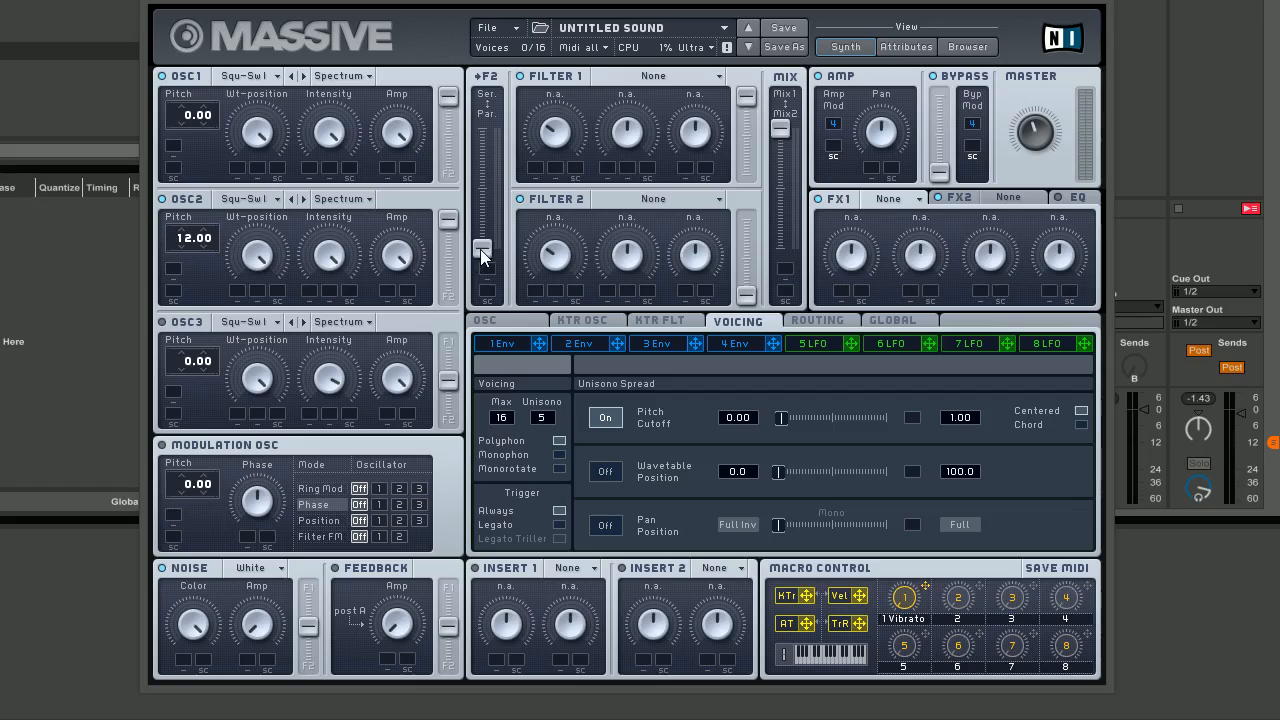
pyautogui.moveTo(495, 255); pyautogui.dragTo(482, 136)
# Set Filter 1 to Lowpass 2 with low resonance, and raise Filter 2's output fully with the mix moved to Mix2.
pyautogui.click(707, 79)
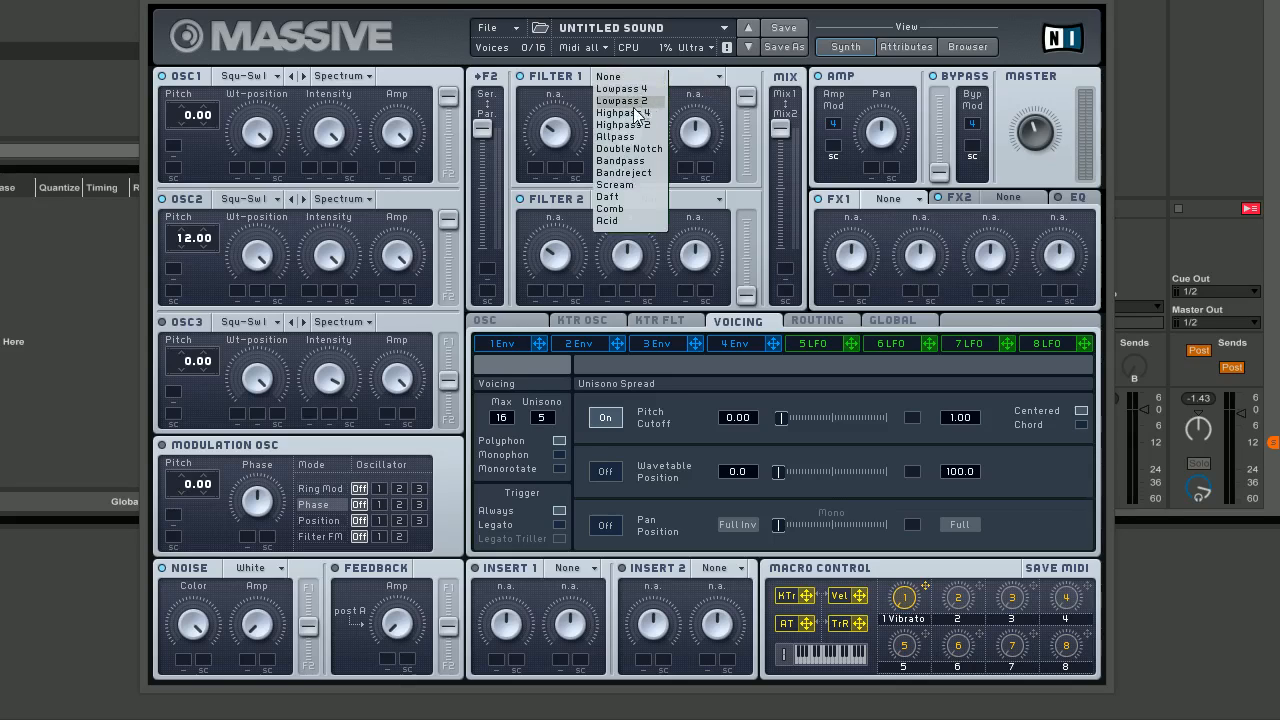
pyautogui.click(643, 105)
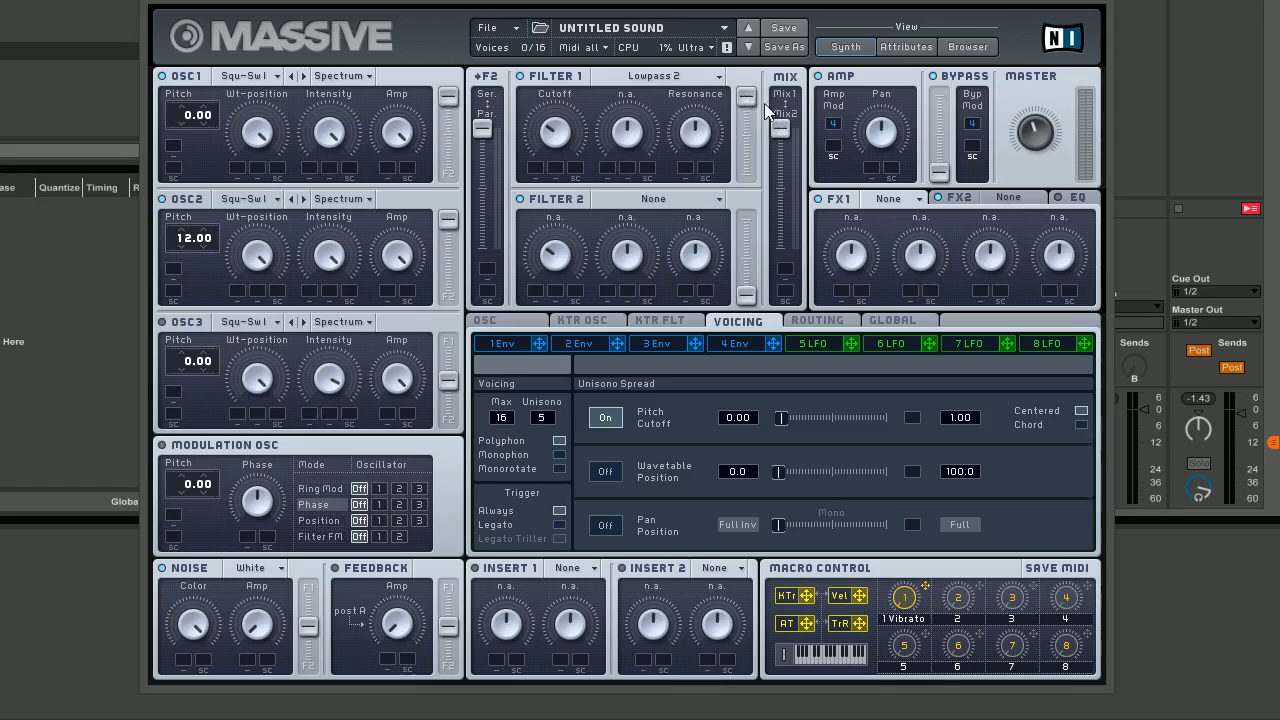
pyautogui.moveTo(749, 298); pyautogui.dragTo(758, 184)
pyautogui.moveTo(783, 128); pyautogui.dragTo(781, 250)
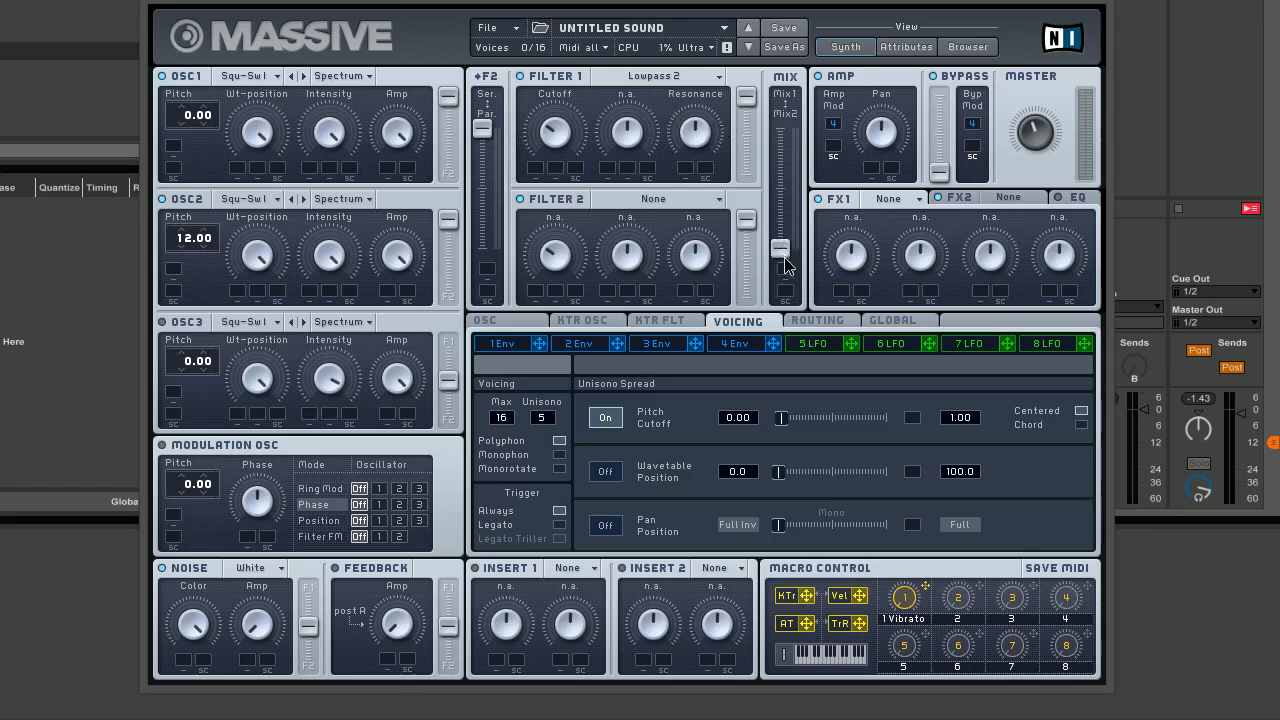
pyautogui.moveTo(787, 243); pyautogui.dragTo(795, 283)
pyautogui.moveTo(694, 131); pyautogui.dragTo(690, 203)
# Shape envelope 4 as a pluck with minimal attack, zero decay level and slightly shorter decay, and assign it to Filter 1's cutoff.
pyautogui.click(739, 340)
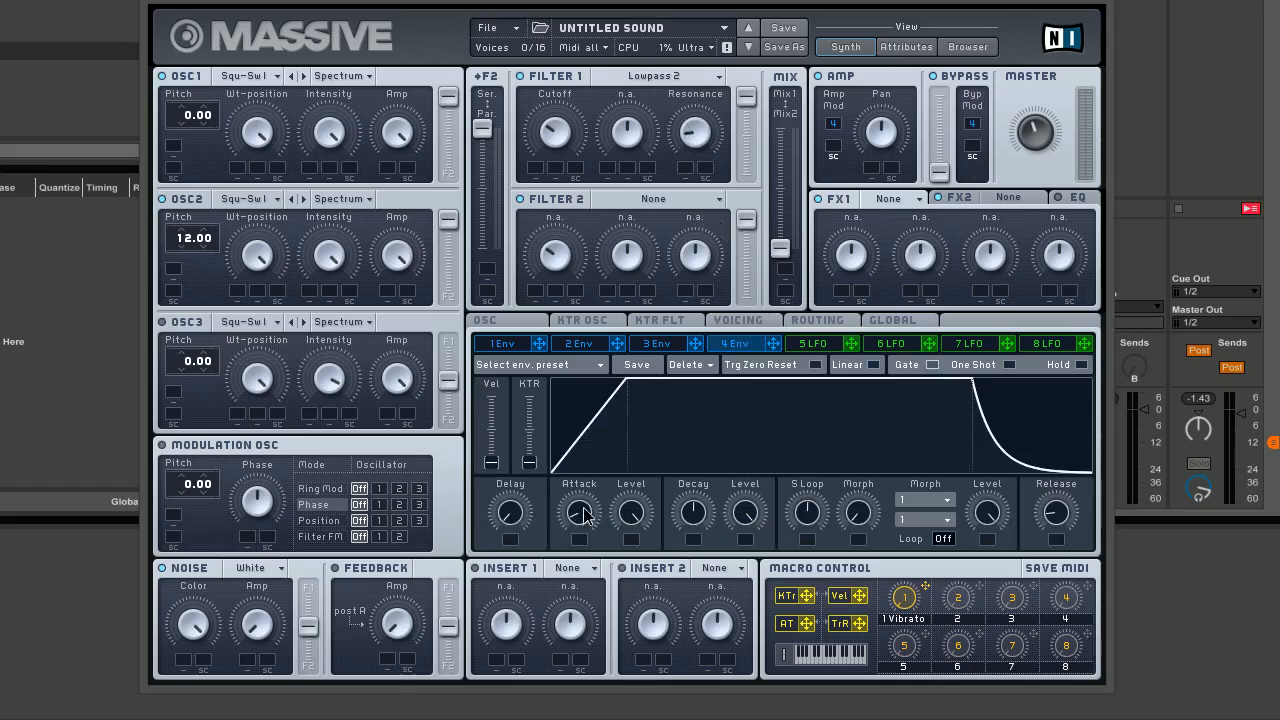
pyautogui.moveTo(585, 513); pyautogui.dragTo(585, 545)
pyautogui.moveTo(748, 512); pyautogui.dragTo(748, 560)
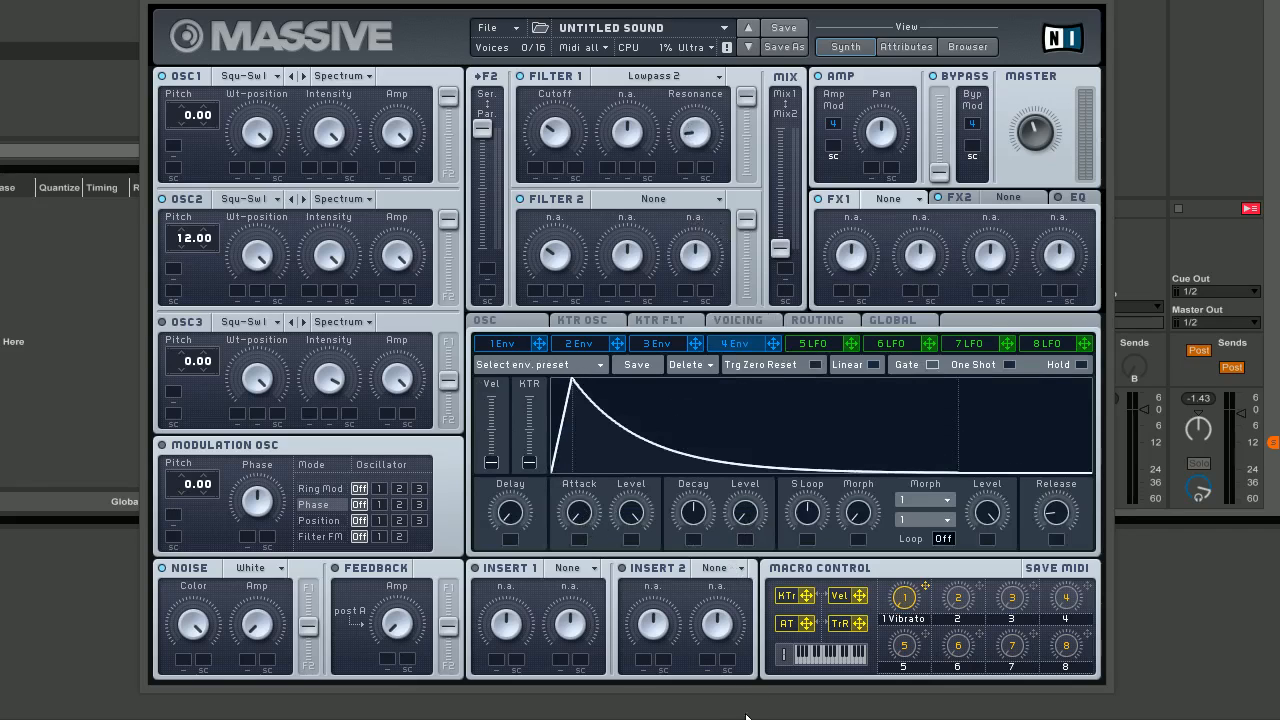
pyautogui.moveTo(694, 515); pyautogui.dragTo(698, 527)
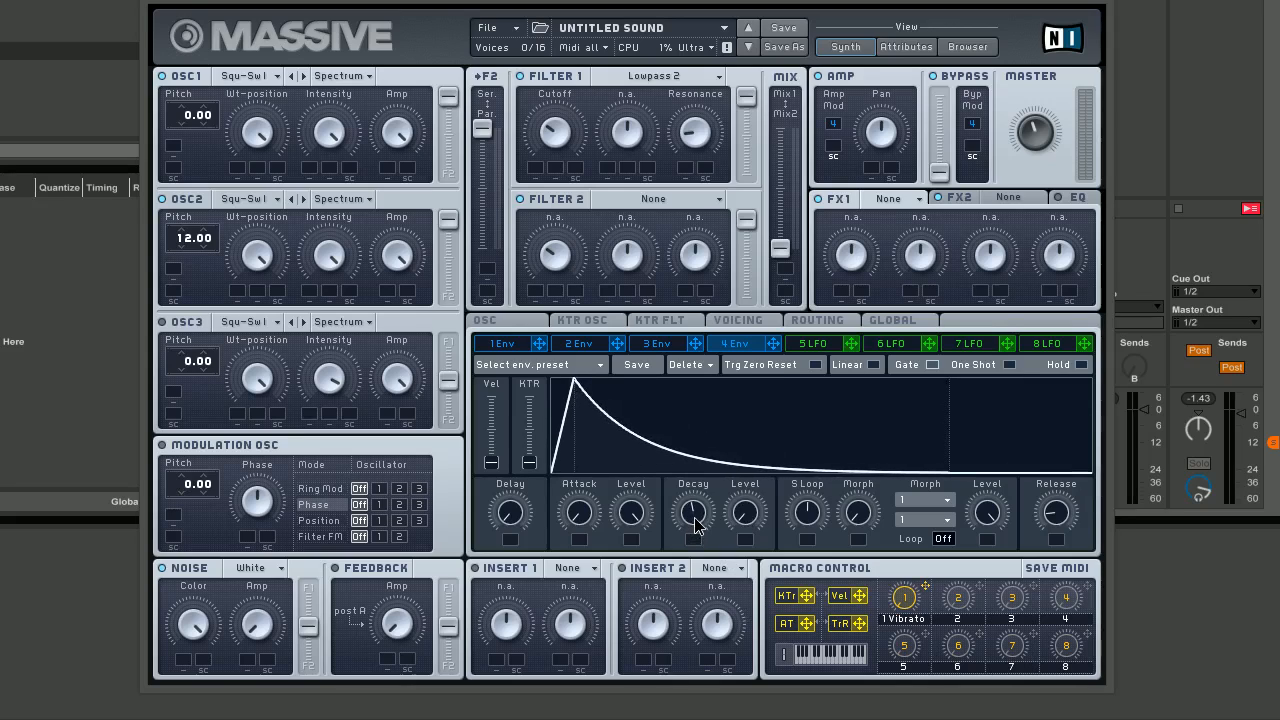
pyautogui.moveTo(1062, 521); pyautogui.dragTo(1063, 517)
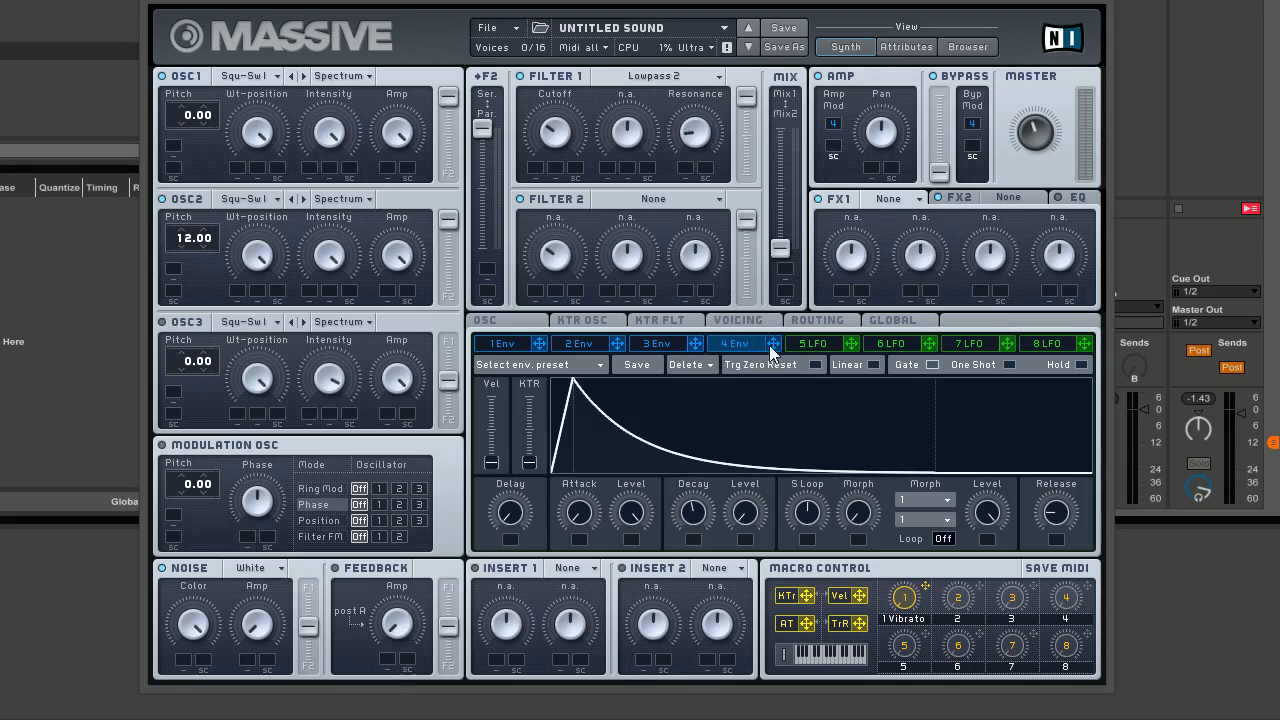
pyautogui.moveTo(776, 345); pyautogui.dragTo(535, 138)
# Set Filter 2 to Bandpass with reduced bandwidth, slightly raised resonance and a cutoff just below the middle.
pyautogui.click(684, 198)
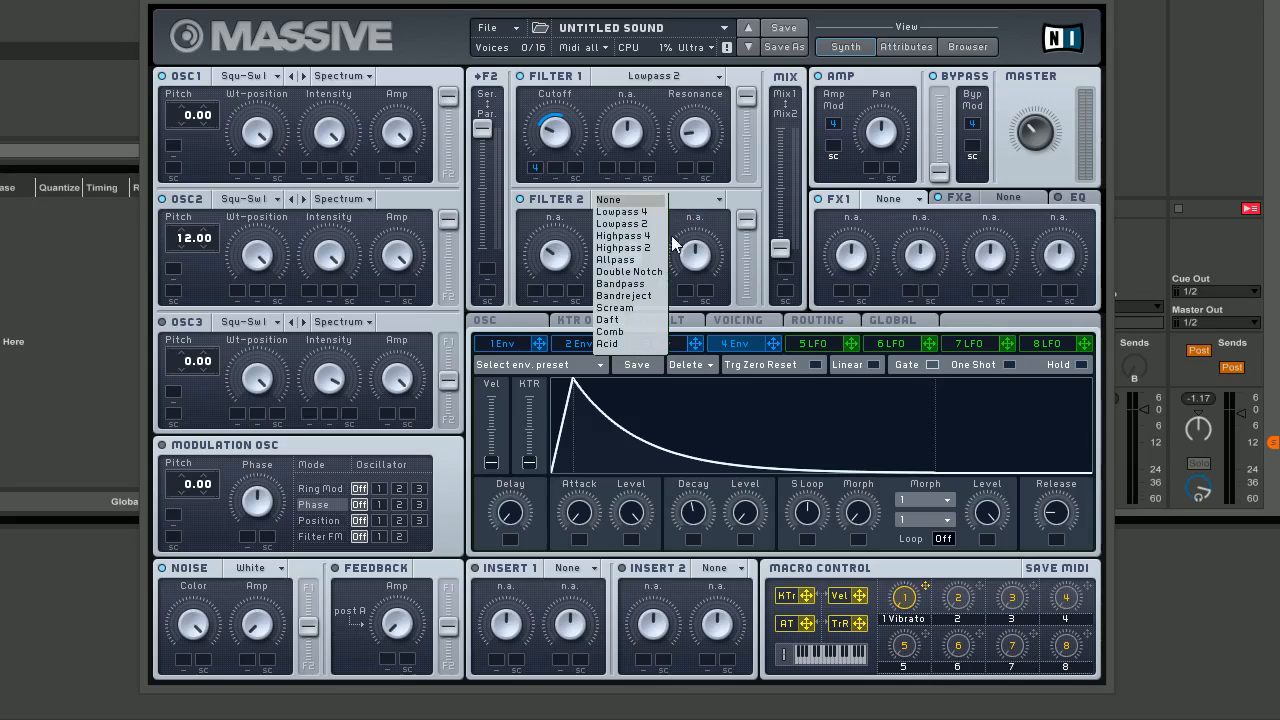
pyautogui.click(640, 285)
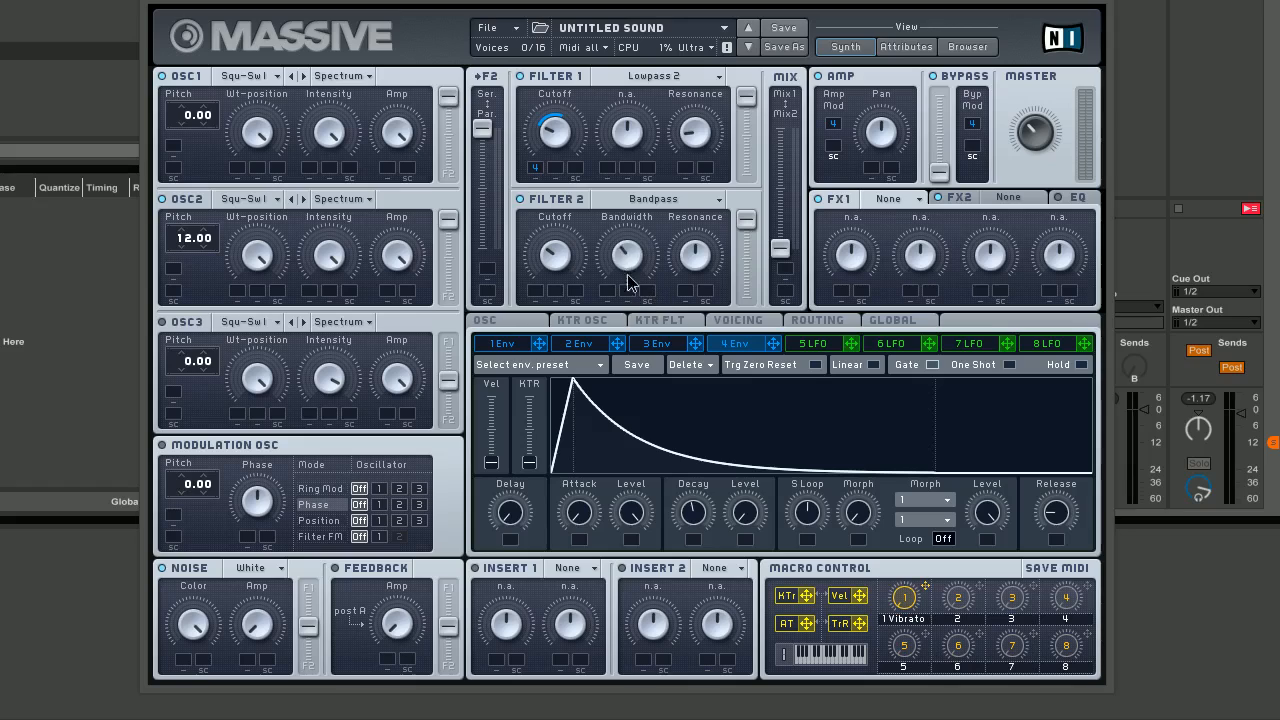
pyautogui.moveTo(629, 256); pyautogui.dragTo(630, 272)
pyautogui.moveTo(685, 258); pyautogui.dragTo(720, 274)
# Load the Dimension Expander in FX1 and reduce its size.
pyautogui.click(893, 200)
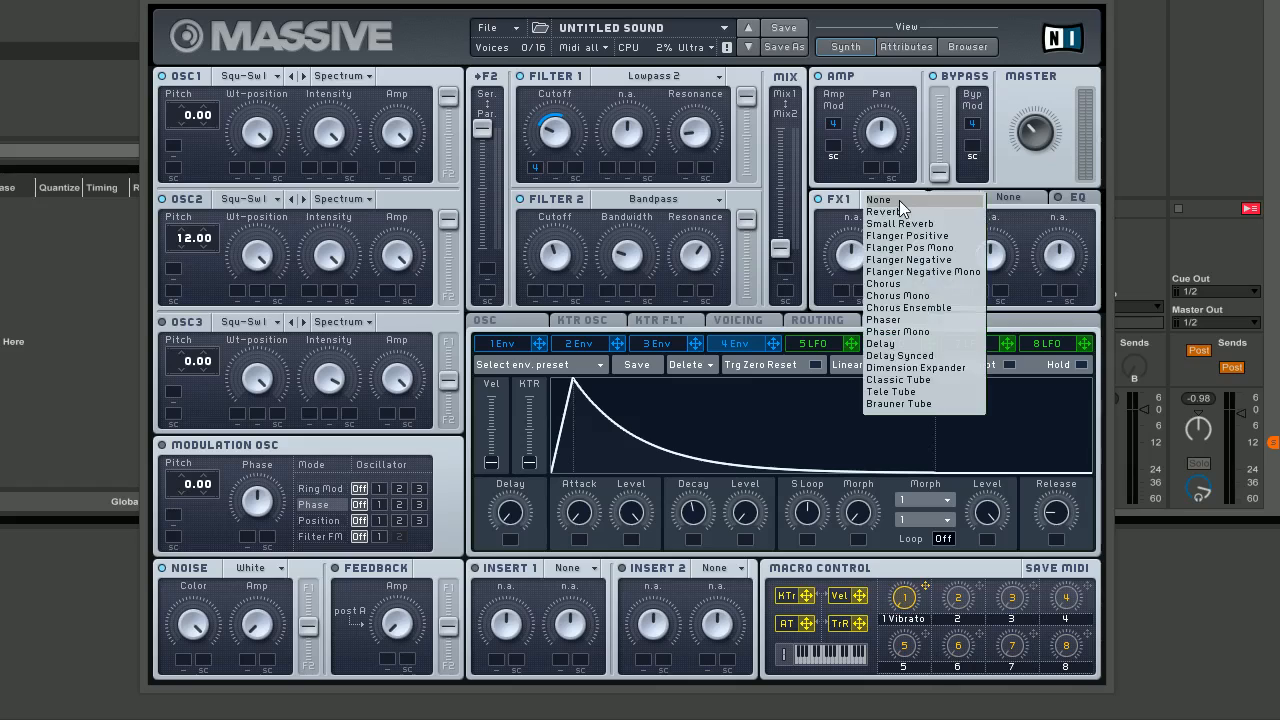
pyautogui.click(931, 368)
pyautogui.moveTo(918, 268); pyautogui.dragTo(917, 348)
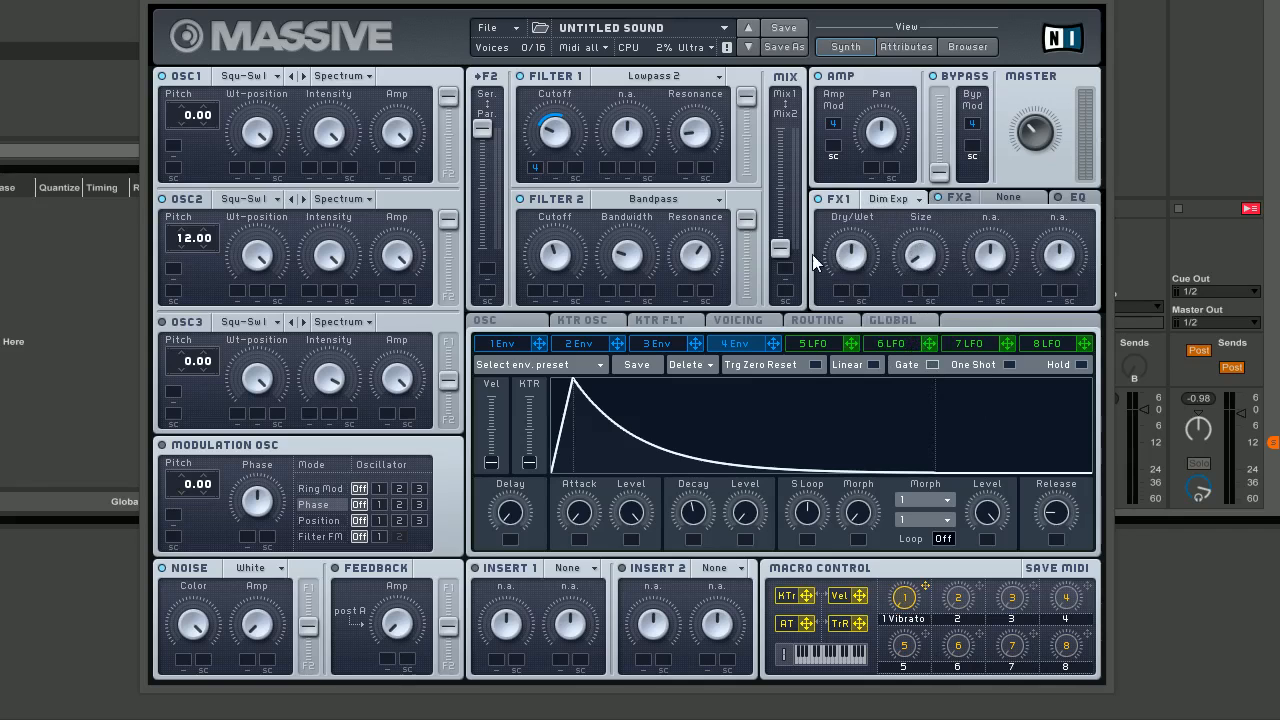
# Load Reverb in FX2, adjust its color, raise the density and lower the dry/wet amount.
pyautogui.click(1015, 201)
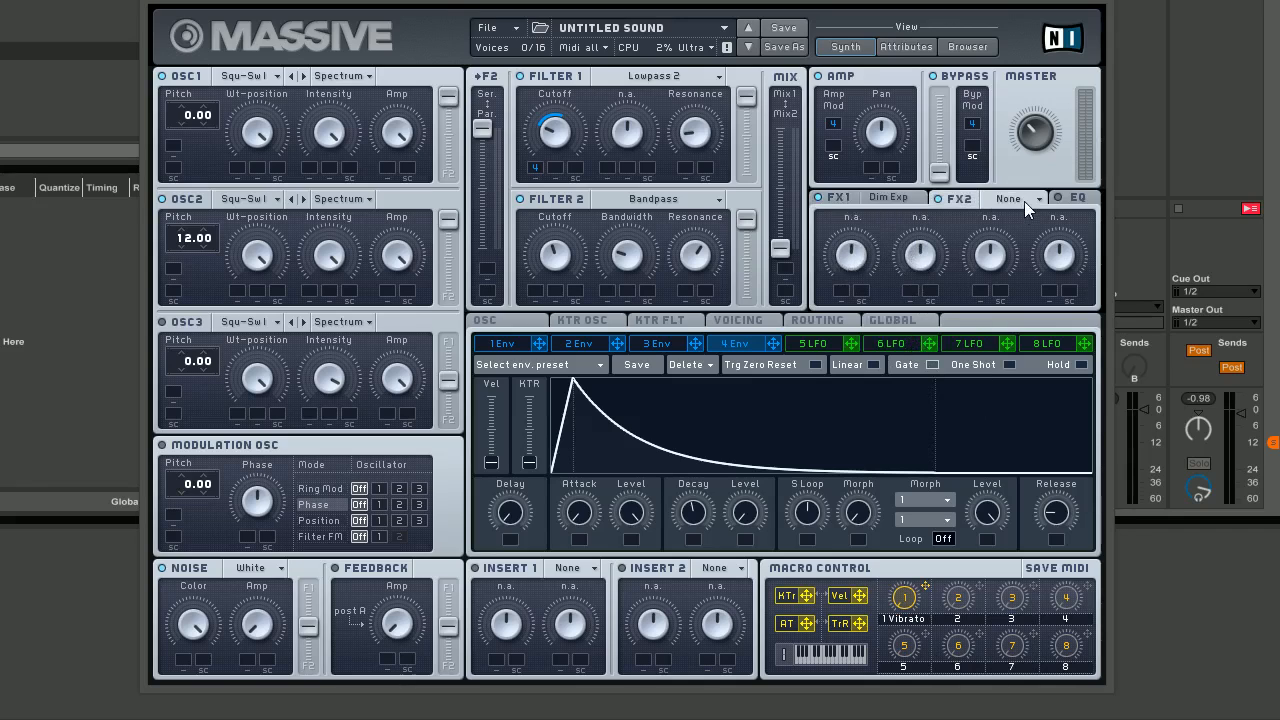
pyautogui.click(1022, 198)
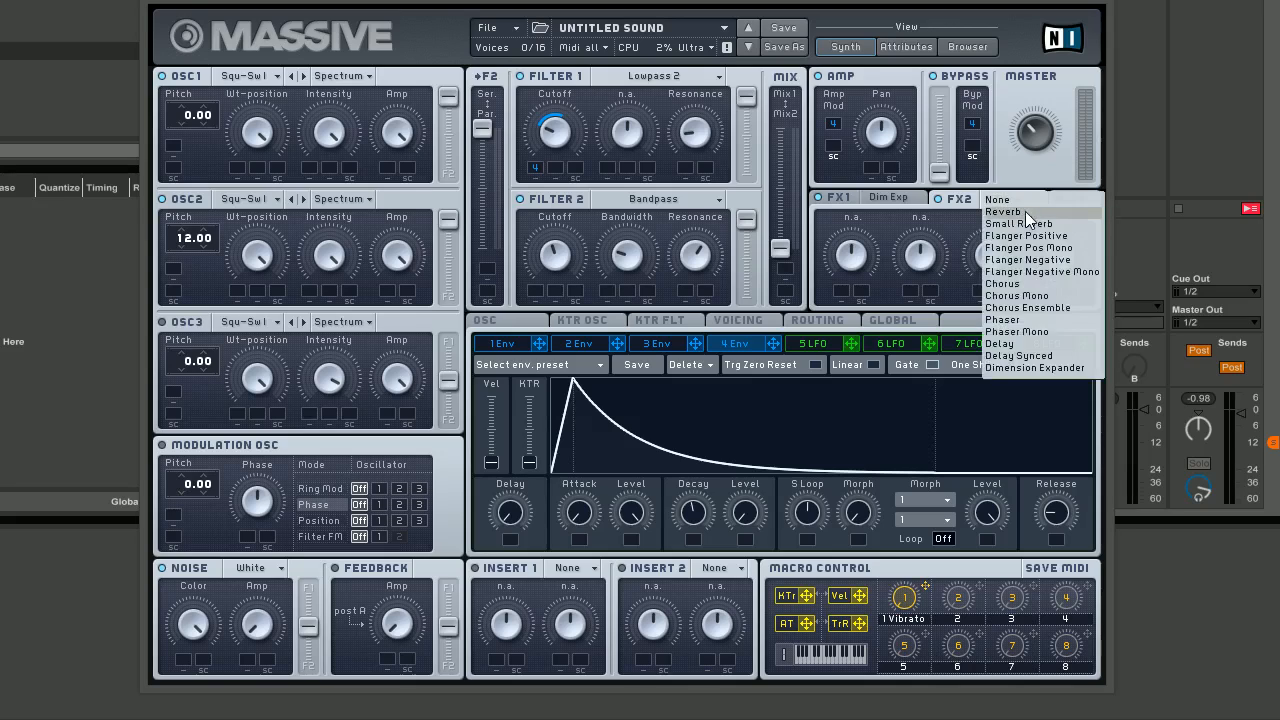
pyautogui.click(1025, 211)
pyautogui.moveTo(1055, 273); pyautogui.dragTo(1058, 252)
pyautogui.moveTo(985, 267); pyautogui.dragTo(1009, 193)
pyautogui.moveTo(850, 255); pyautogui.dragTo(849, 300)
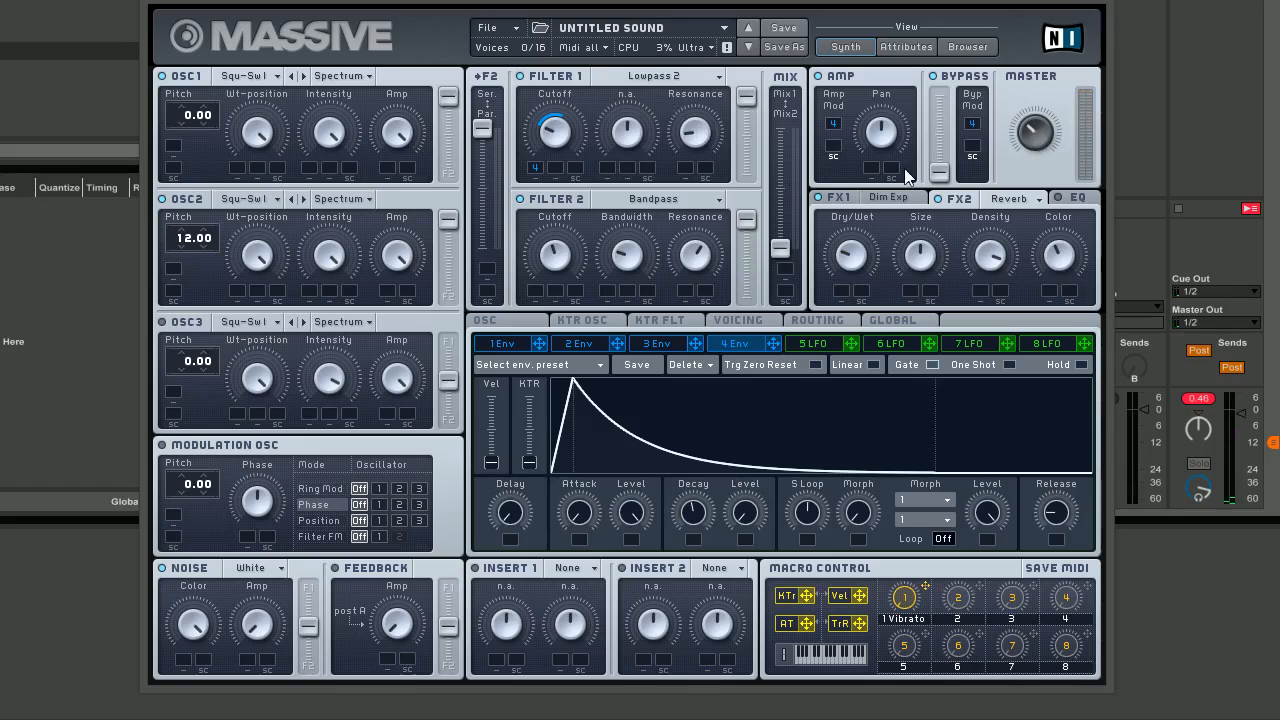
# Fine-tune the unisono pitch cutoff spread to a slightly wider detune.
pyautogui.click(736, 320)
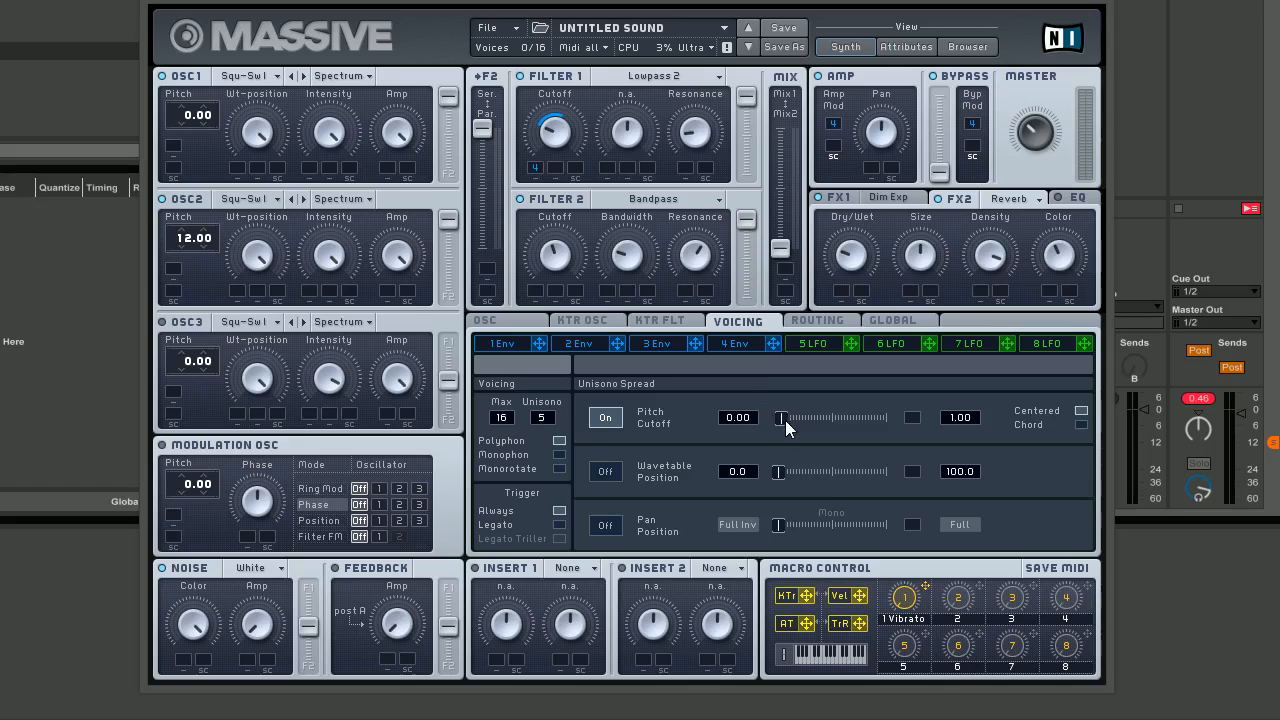
pyautogui.moveTo(785, 418); pyautogui.dragTo(795, 417)
pyautogui.moveTo(786, 421)
pyautogui.mouseDown()
pyautogui.moveTo(806, 430)
pyautogui.moveTo(774, 424)
pyautogui.mouseUp()
pyautogui.moveTo(781, 422); pyautogui.dragTo(787, 429)
# Enable the EQ with a slightly reduced low shelf, and set Insert 1 to Sine Shaper with the drive lowered below the middle.
pyautogui.click(1062, 199)
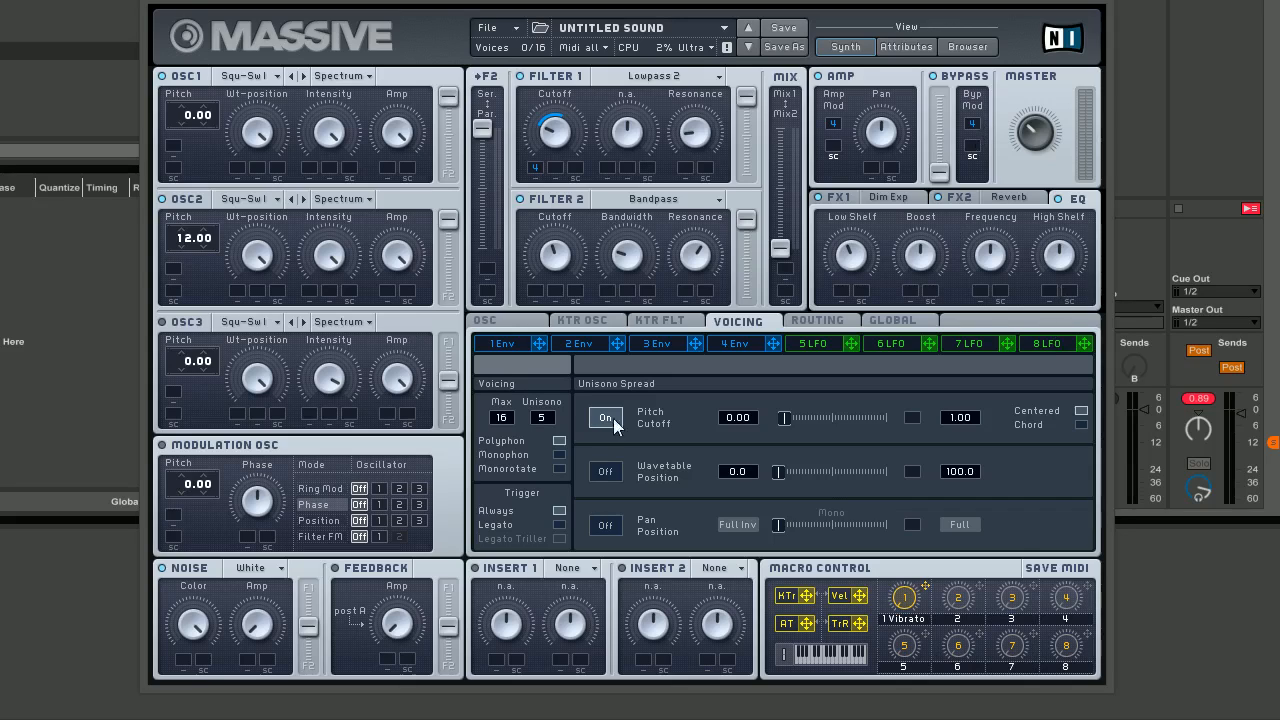
pyautogui.click(564, 574)
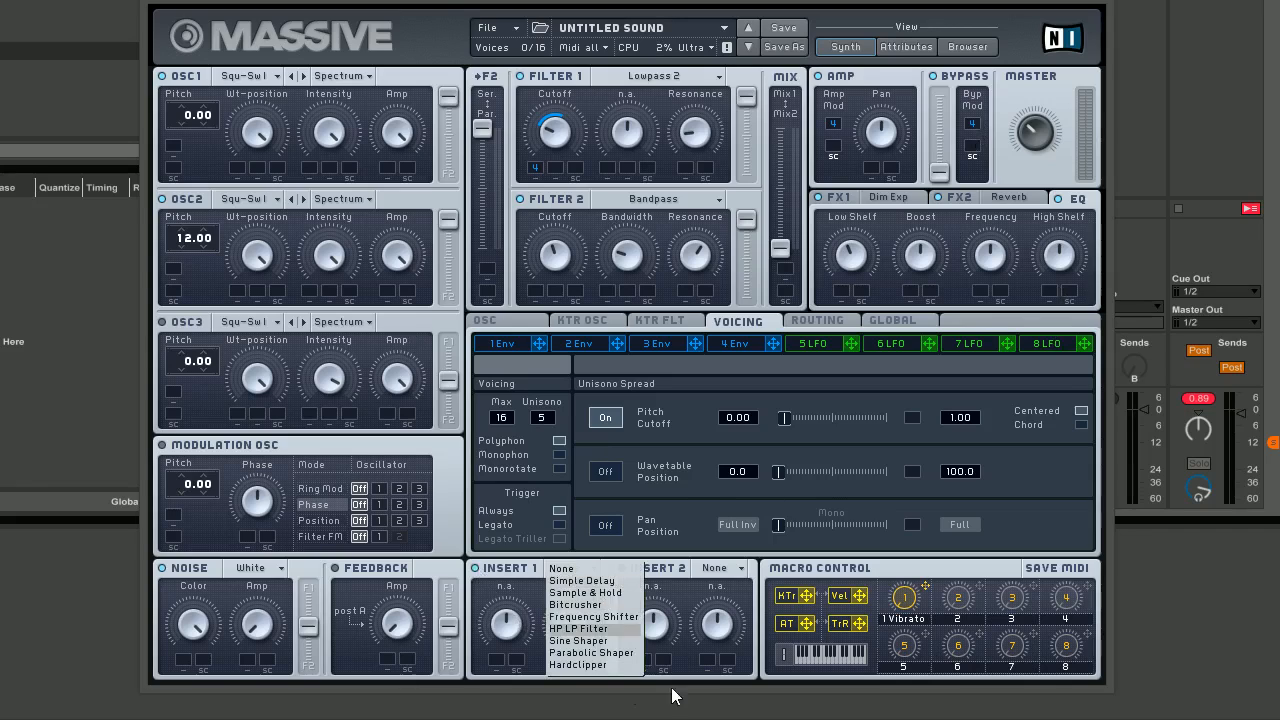
pyautogui.click(601, 641)
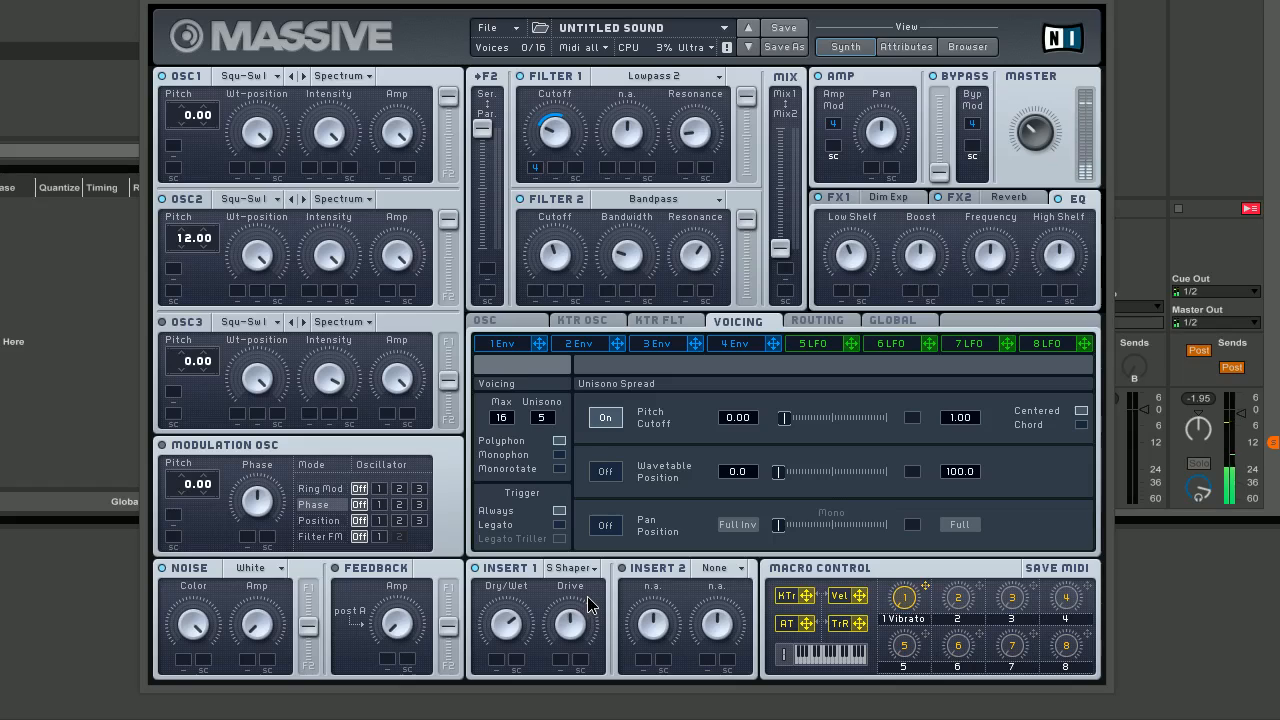
pyautogui.moveTo(585, 599); pyautogui.dragTo(582, 616)
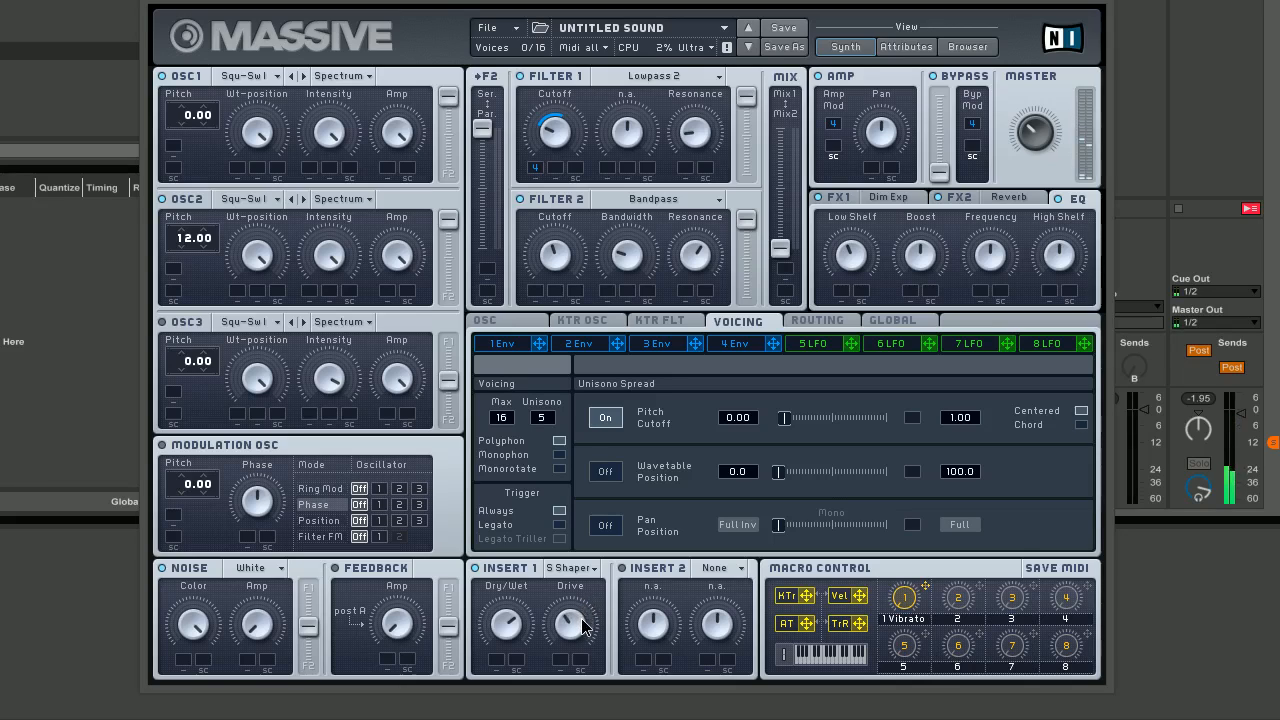